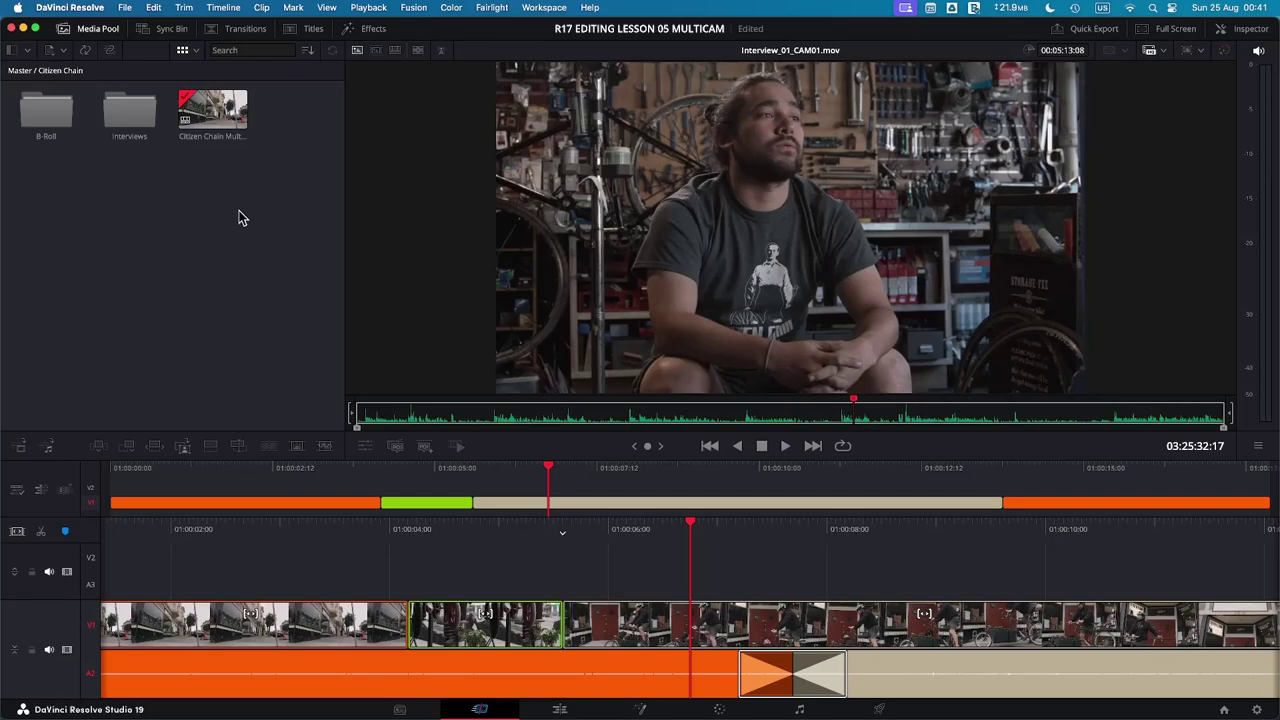
Select the edit point at the end of the green clip on V1
{"action": "key", "text": "v"}
Browse the B-Roll and Interviews bins, return to Citizen Chain, and play around the selected edit
{"action": "double_click", "coordinate": [45, 125]}
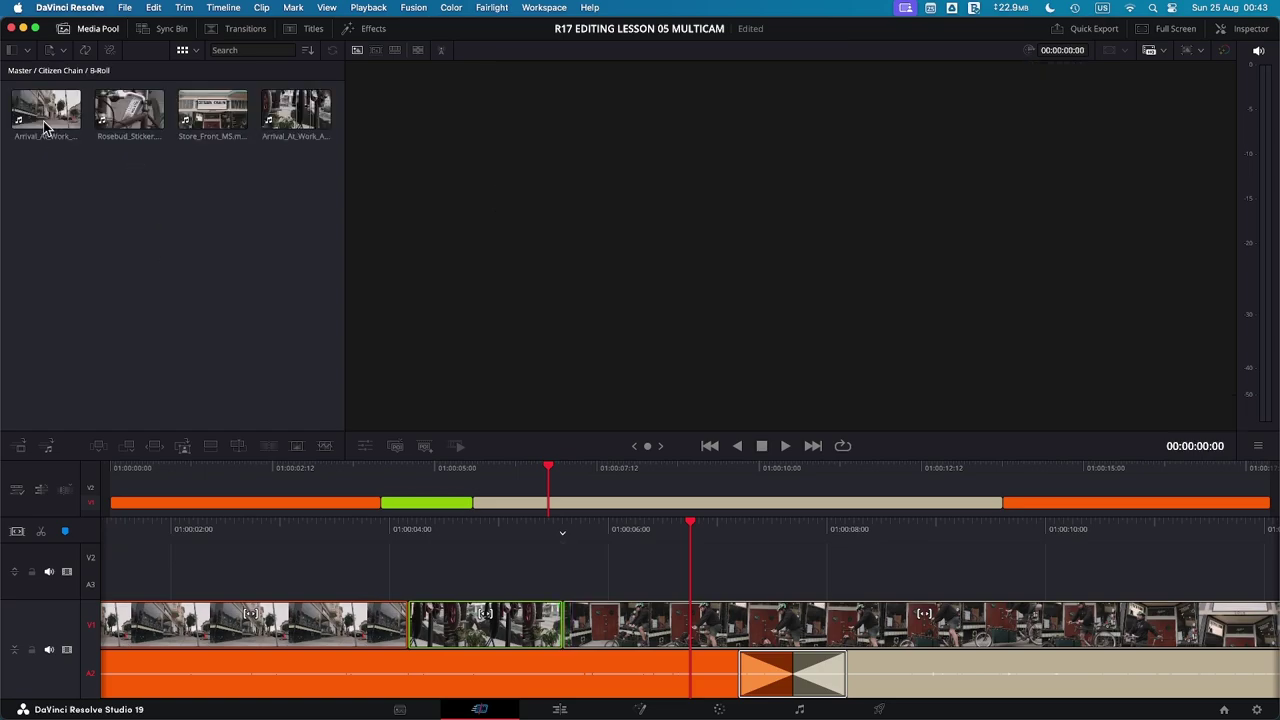
{"action": "left_click", "coordinate": [68, 71]}
{"action": "double_click", "coordinate": [129, 112]}
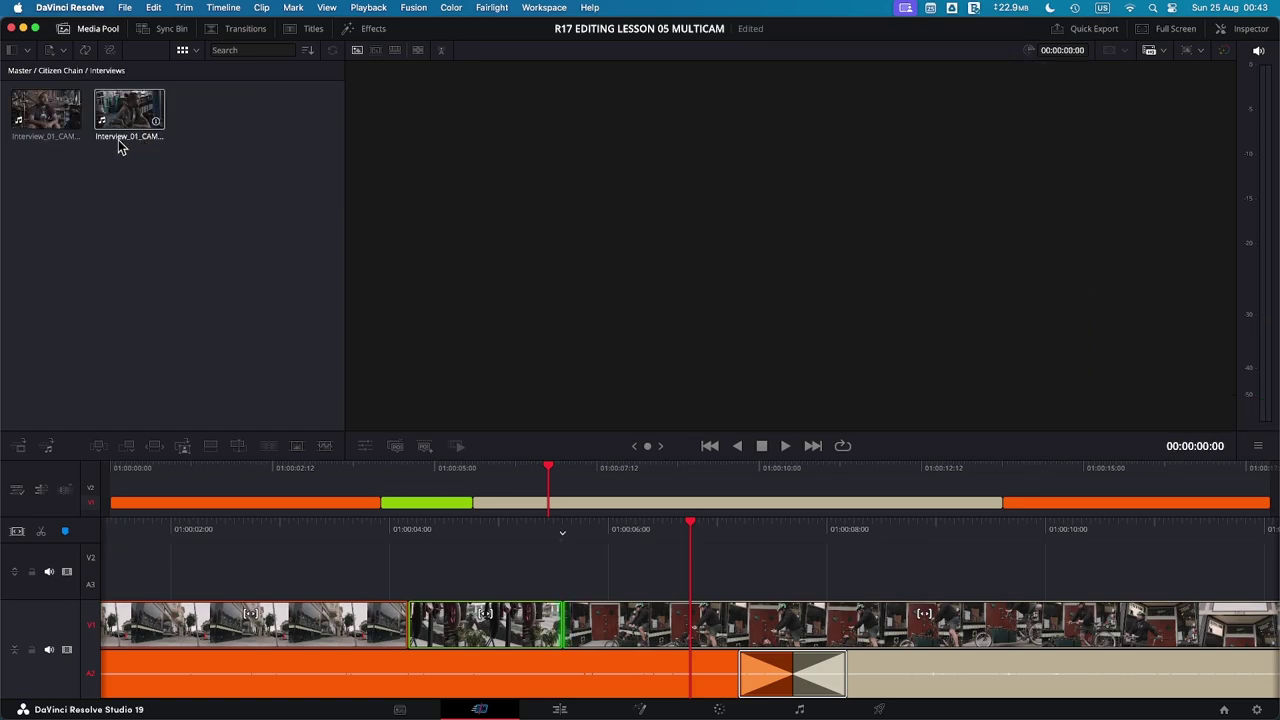
{"action": "left_click", "coordinate": [73, 71]}
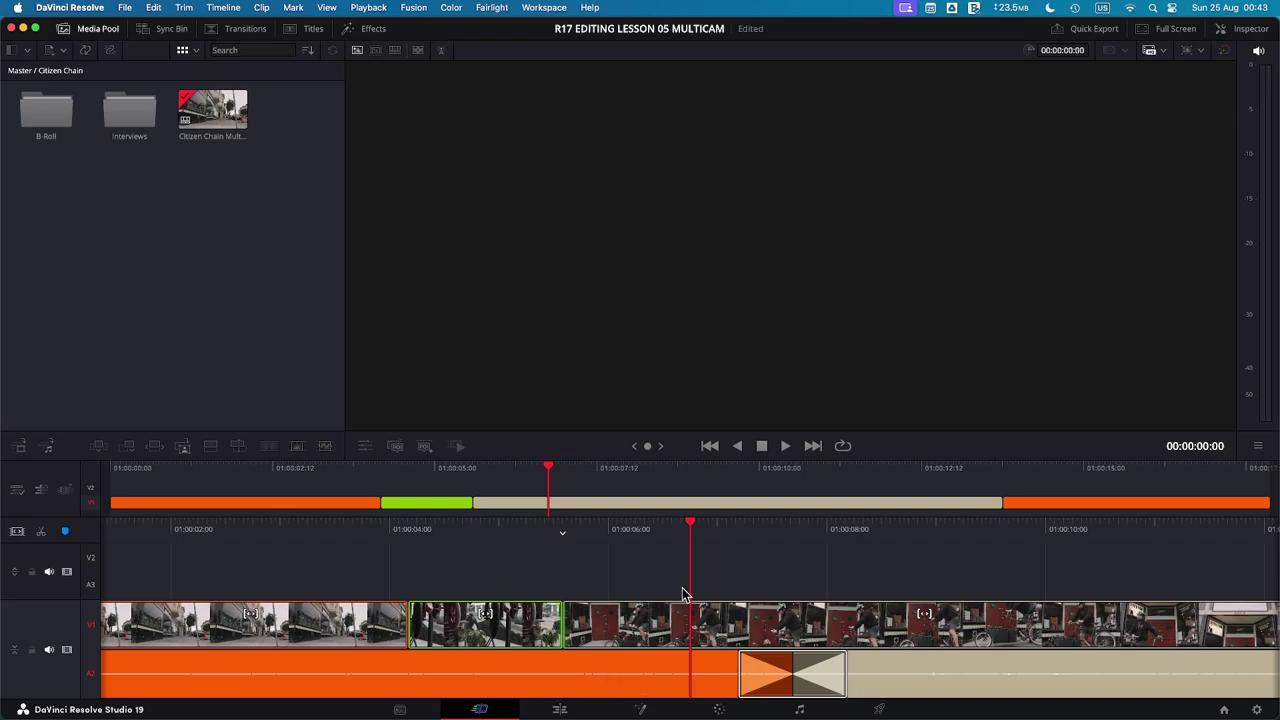
{"action": "key", "text": "/"}
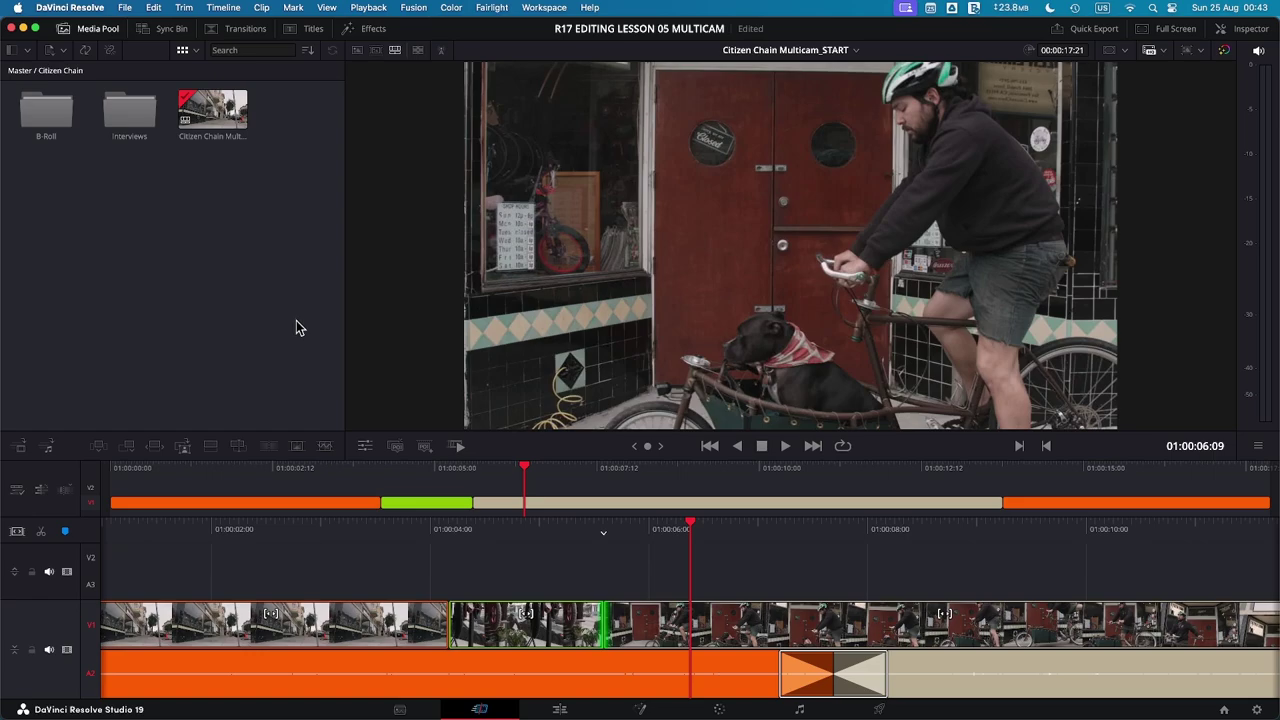
Show the Interviews bin as a source tape, then scrub forward and back to Interview_01_CAM01
{"action": "left_click", "coordinate": [375, 51]}
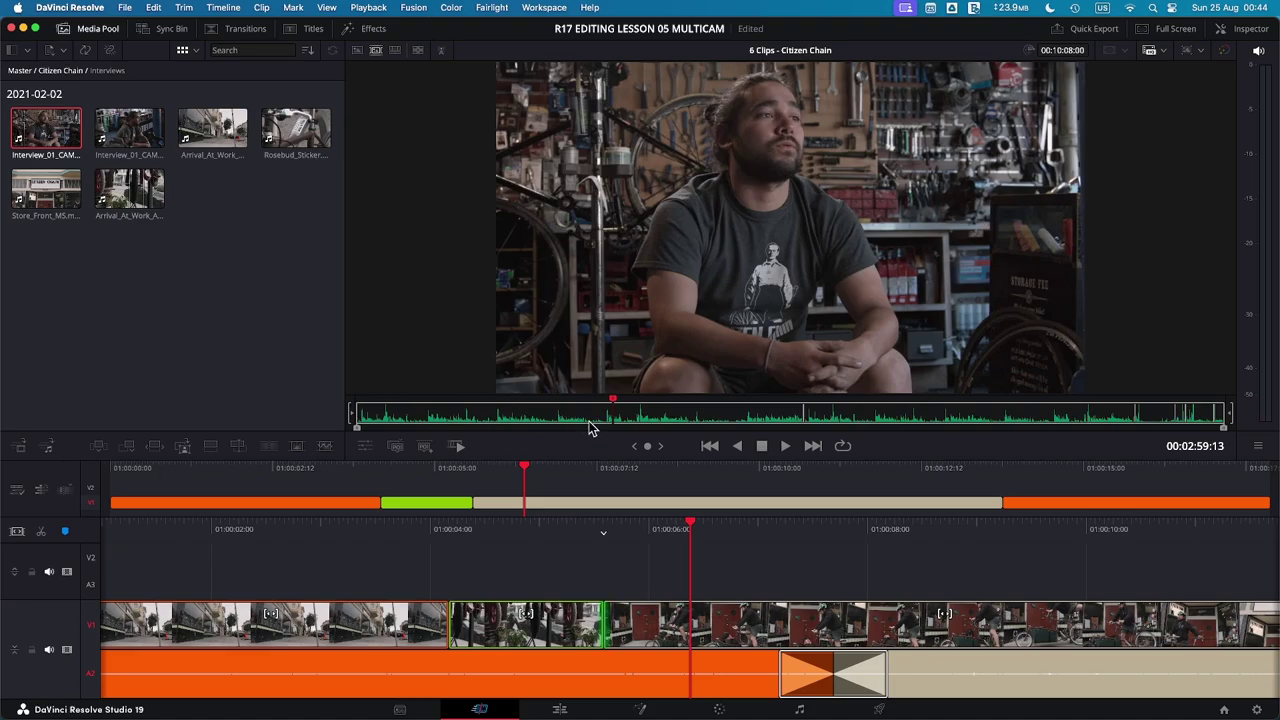
{"action": "left_click_drag", "start_coordinate": [615, 405], "coordinate": [1088, 424]}
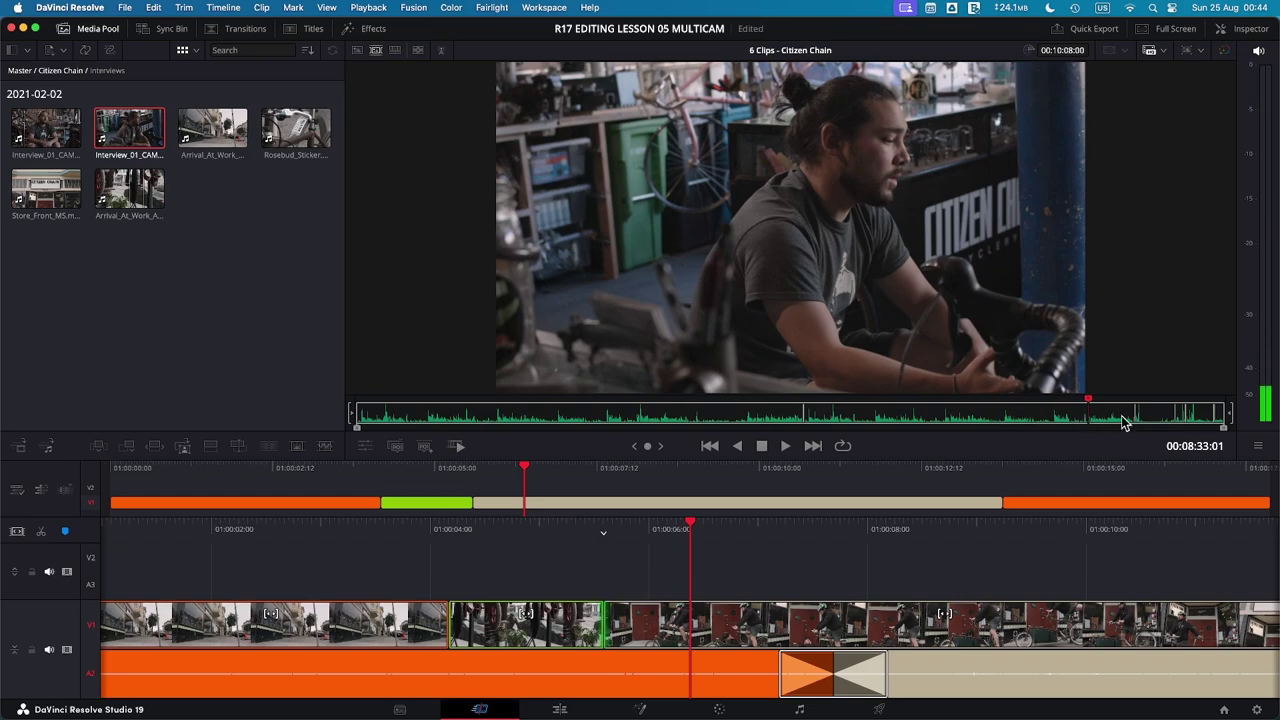
{"action": "left_click_drag", "start_coordinate": [1092, 408], "coordinate": [605, 438]}
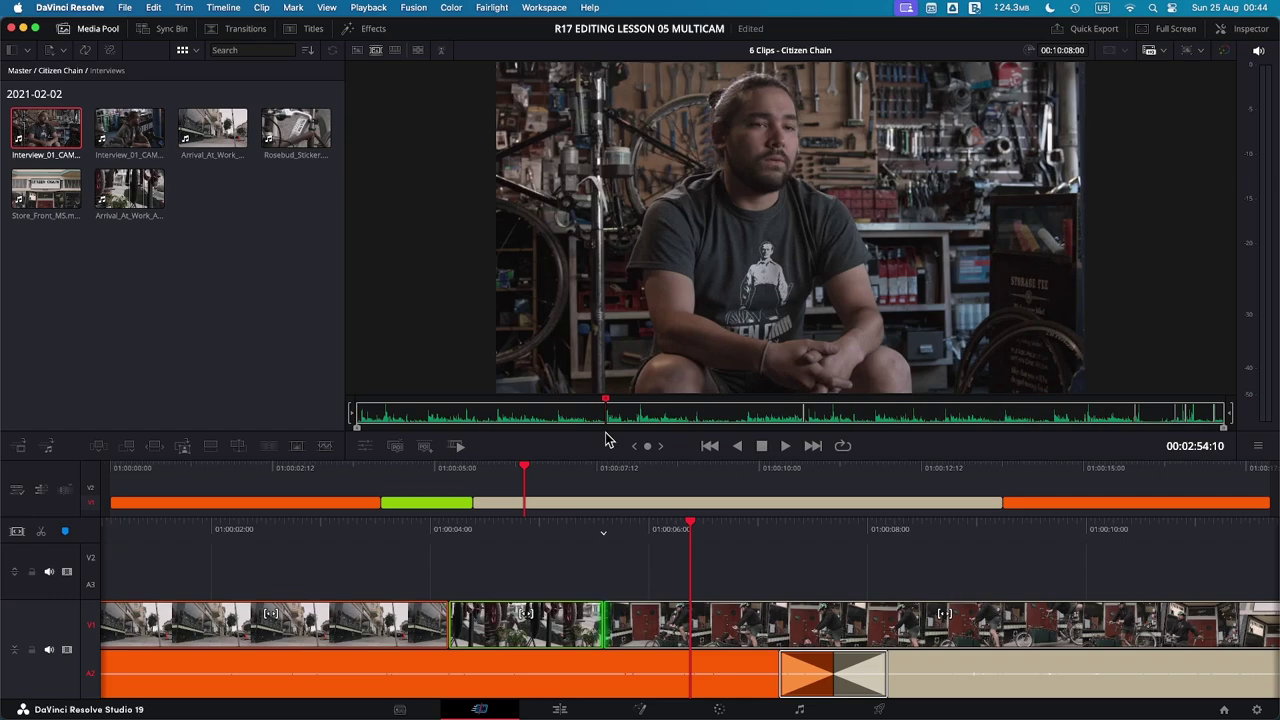
Mark In and Out points around a 00:00:04:06 sound bite near 00:02:59:03 in the interview
{"action": "left_click_drag", "start_coordinate": [606, 412], "coordinate": [606, 411]}
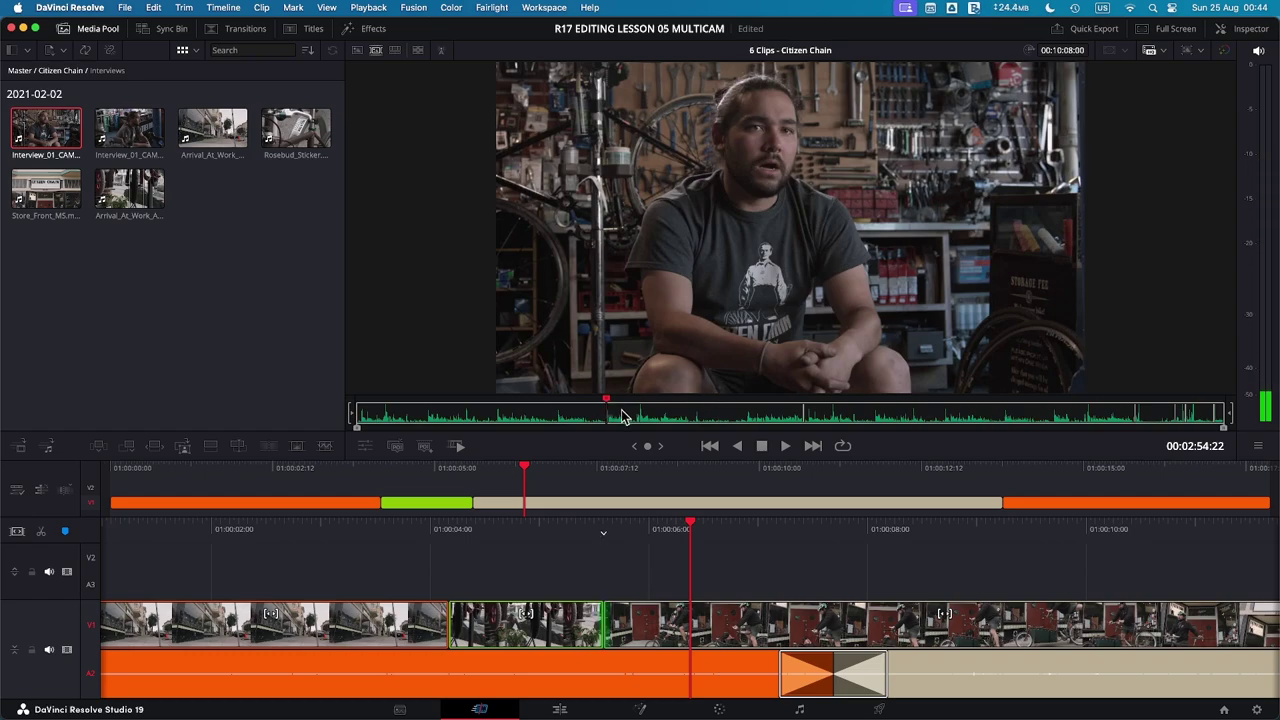
{"action": "key", "text": "i"}
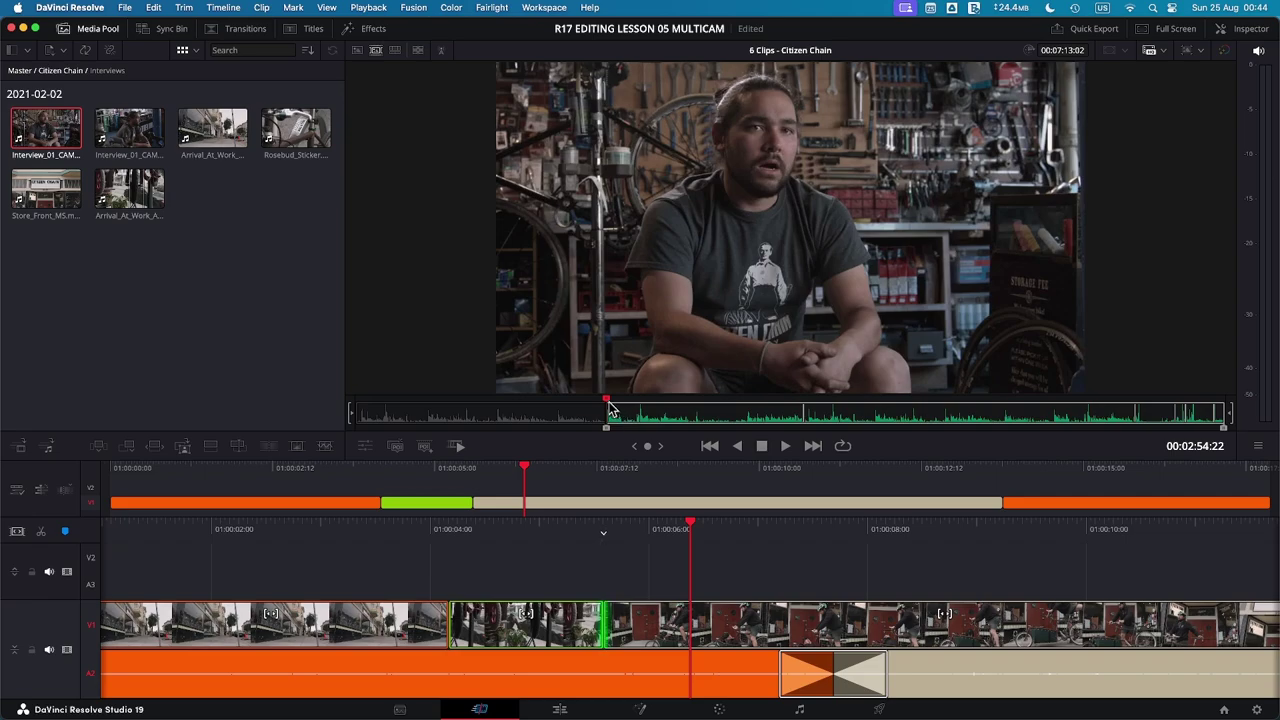
{"action": "key", "text": "space"}
{"action": "key", "text": "space"}
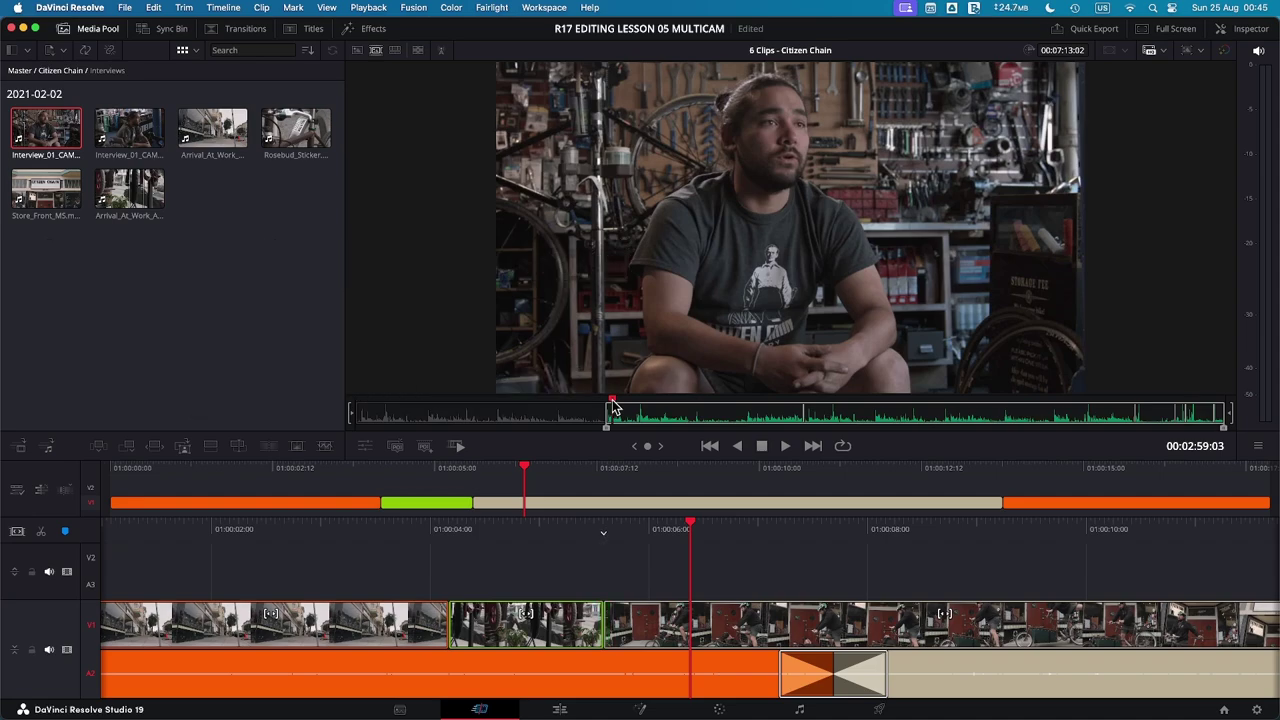
{"action": "key", "text": "o"}
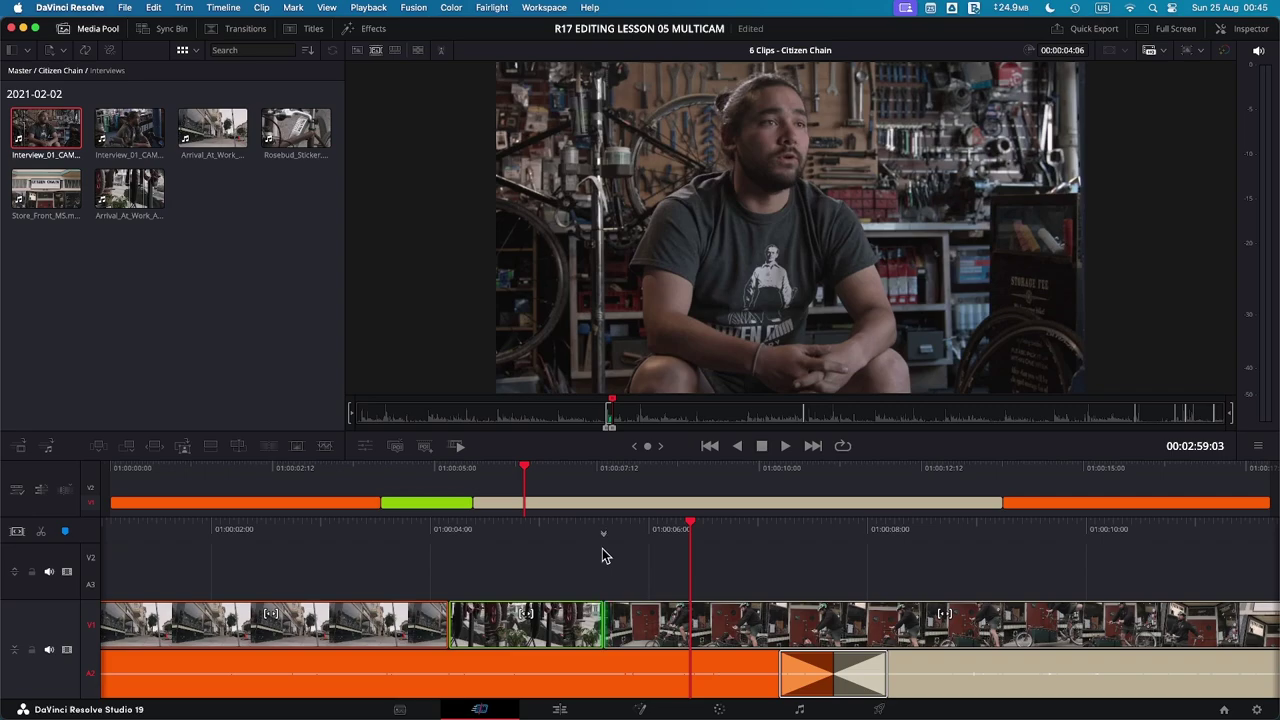
Smart Insert the marked interview section at the edit point after the green clip
{"action": "key", "text": "v"}
{"action": "left_click", "coordinate": [98, 450]}
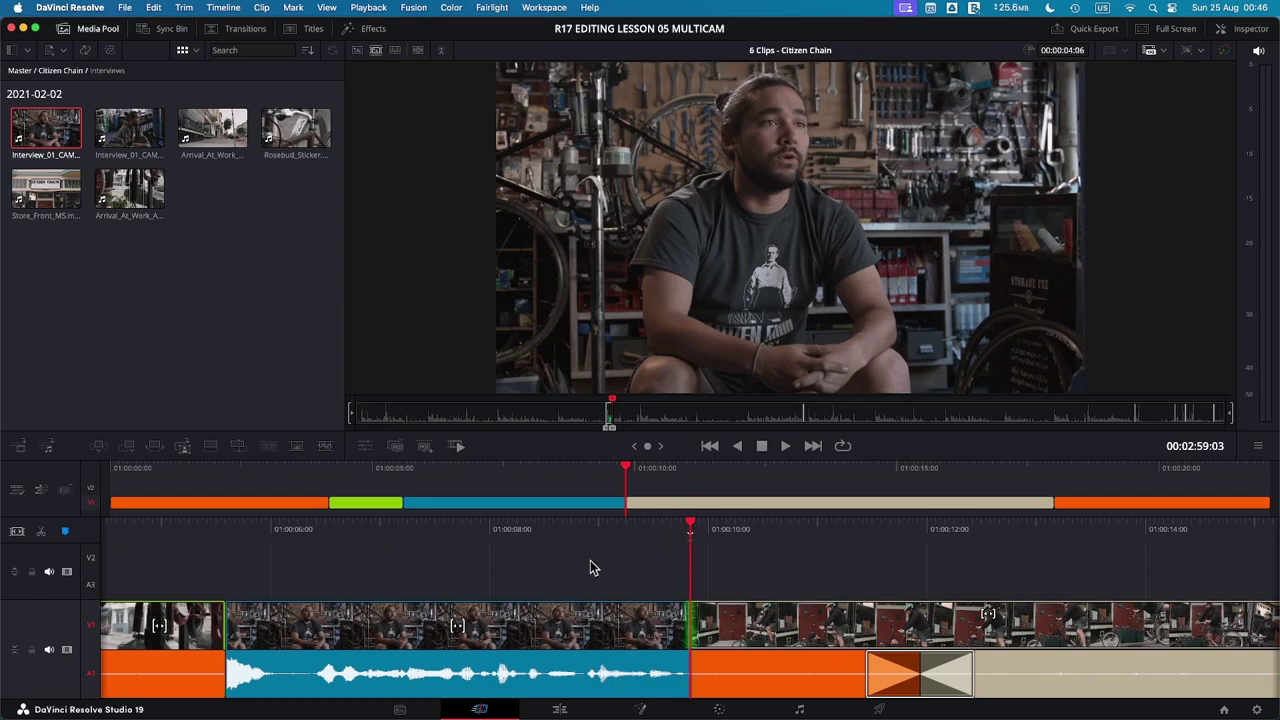
Delete the earlier interview edit, then re-insert the marked section at the cut with F9
{"action": "left_click", "coordinate": [563, 575]}
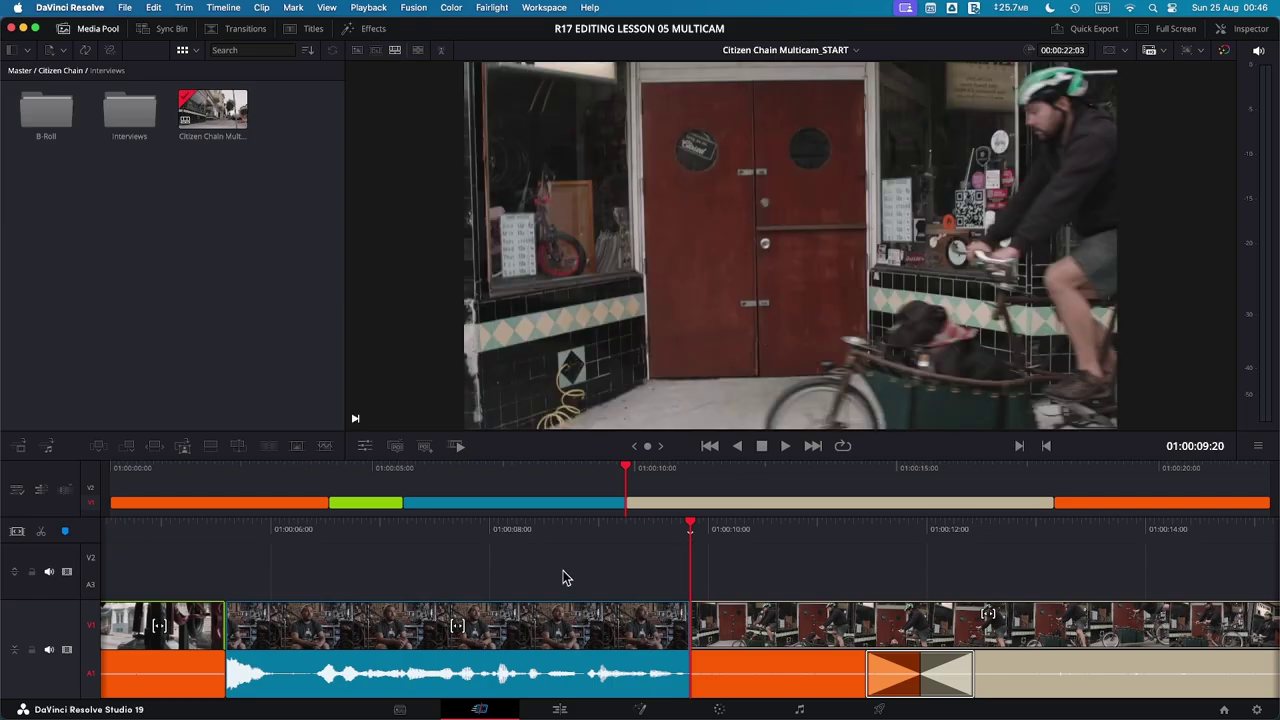
{"action": "key", "text": "BackSpace"}
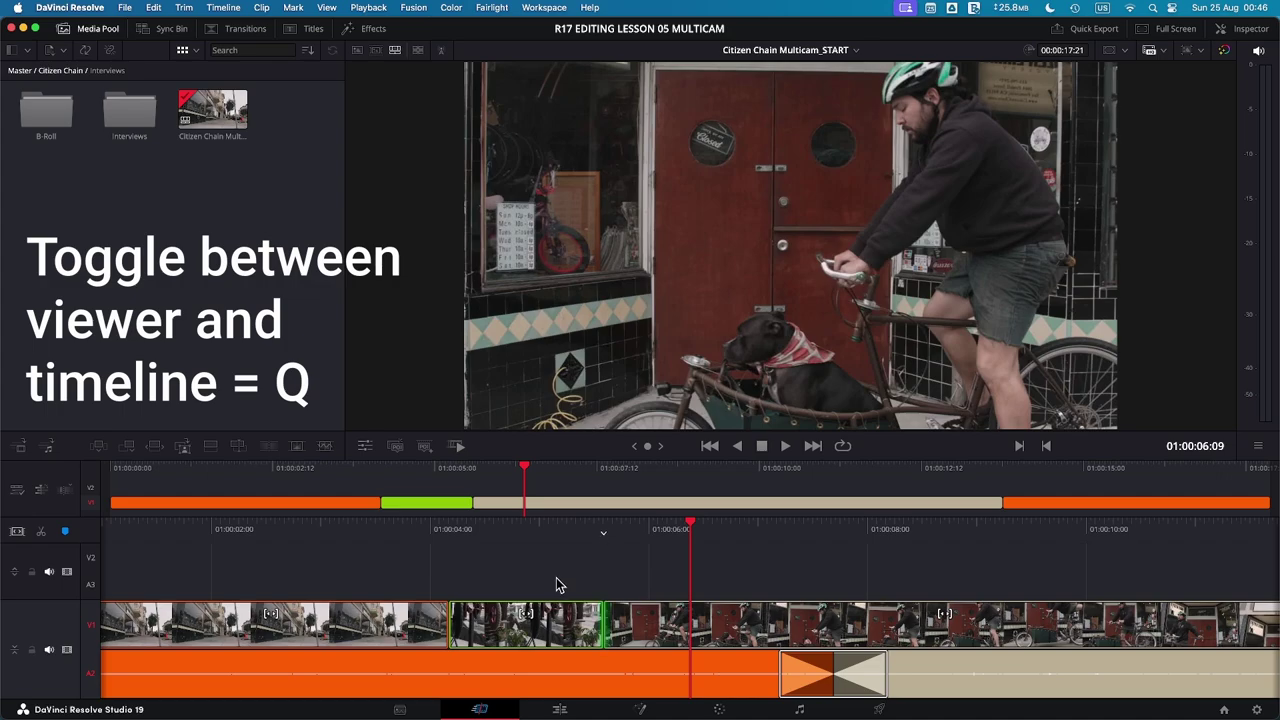
{"action": "key", "text": "q"}
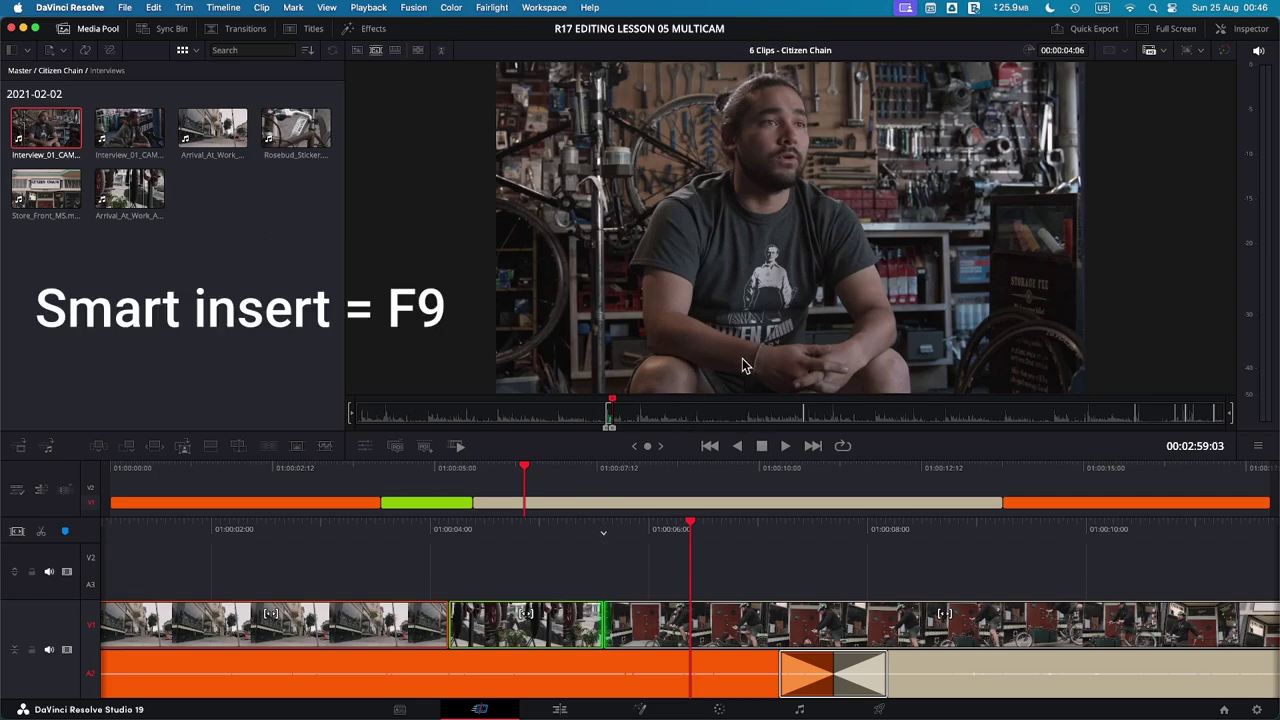
{"action": "key", "text": "F9"}
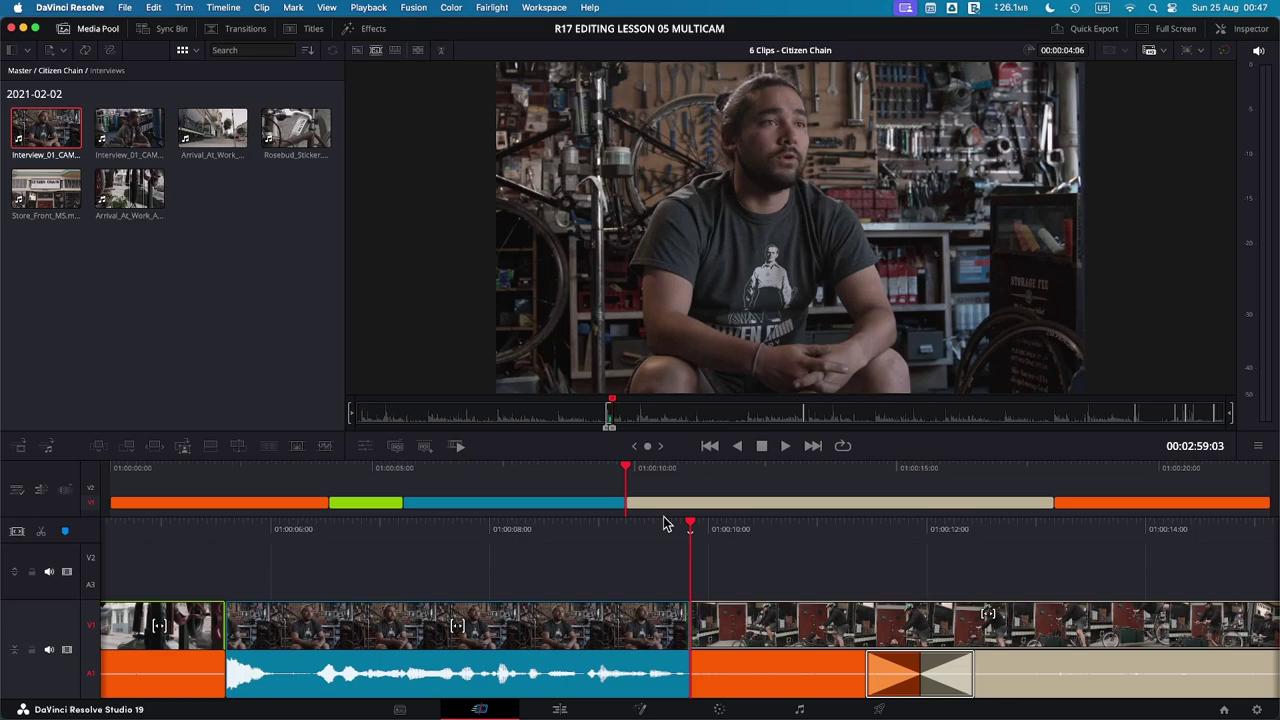
Remove the smart-inserted clip and append the marked interview section to the timeline's end
{"action": "key", "text": "Delete"}
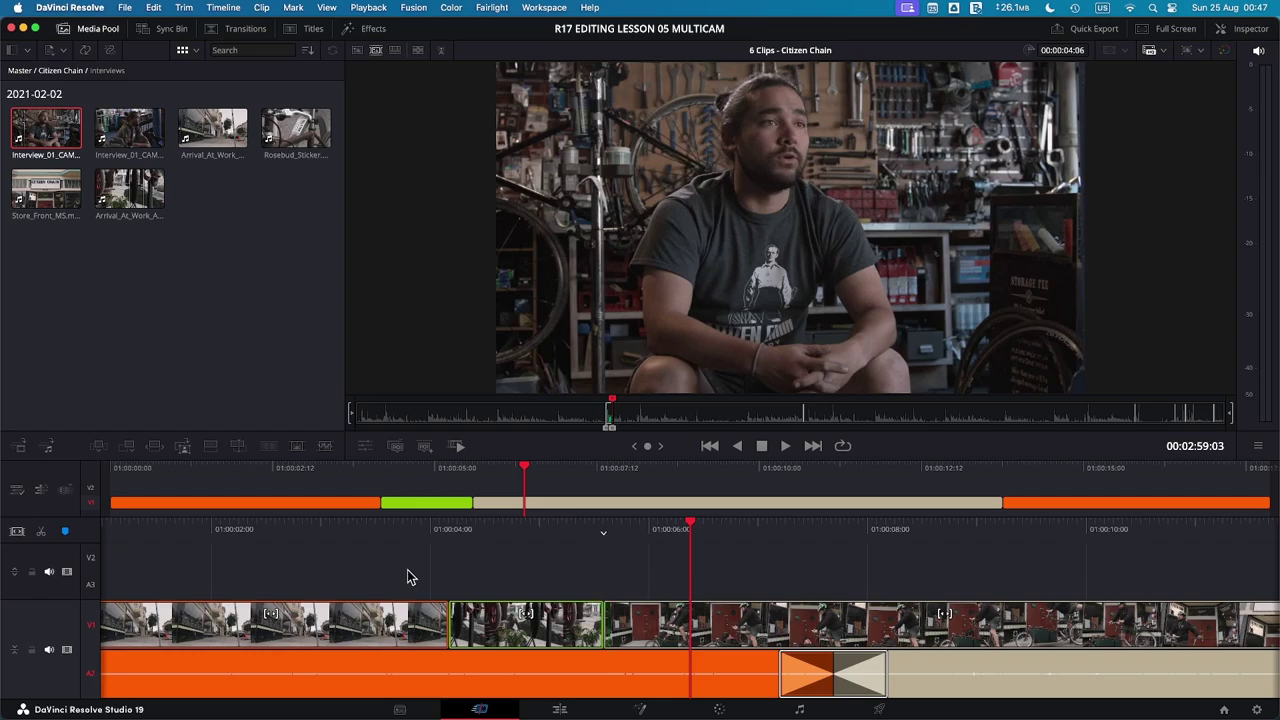
{"action": "key", "text": "v"}
{"action": "key", "text": "u"}
{"action": "key", "text": "u"}
{"action": "key", "text": "u"}
{"action": "key", "text": "u"}
{"action": "key", "text": "u"}
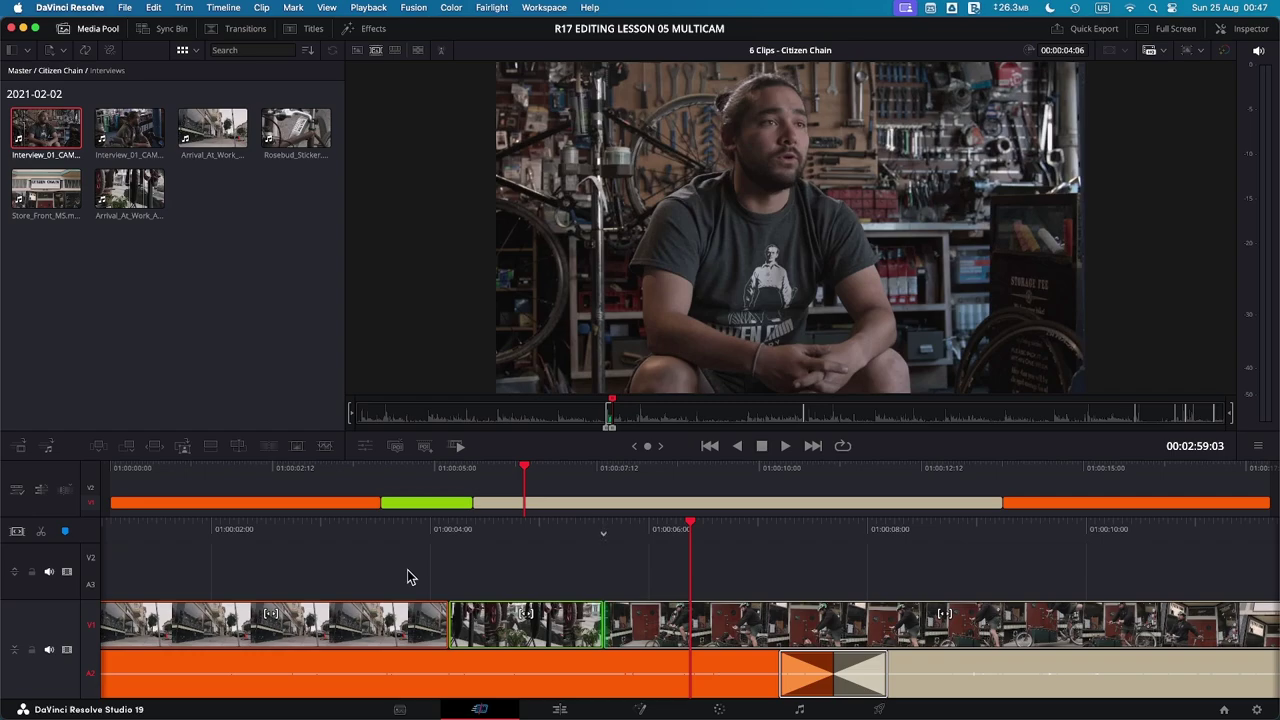
{"action": "left_click", "coordinate": [129, 449]}
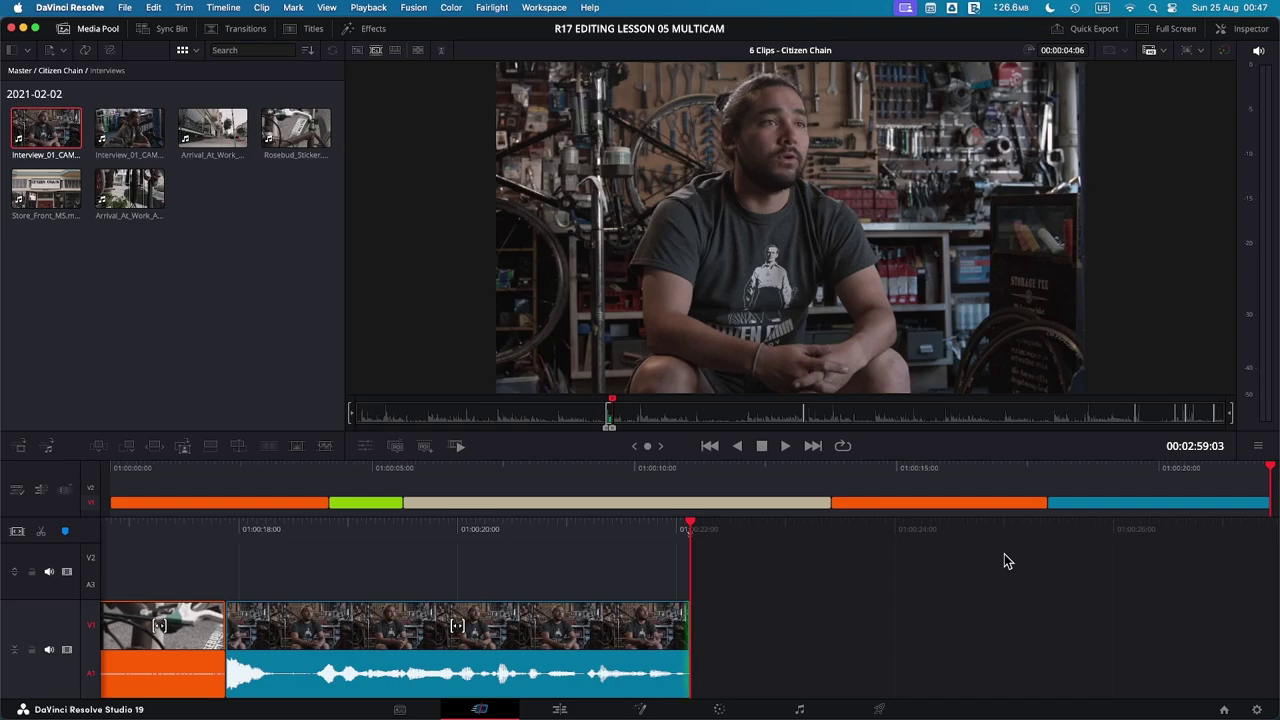
Undo the append, park the playhead one frame back in the green clip, and Ripple Overwrite
{"action": "key", "text": "super+z"}
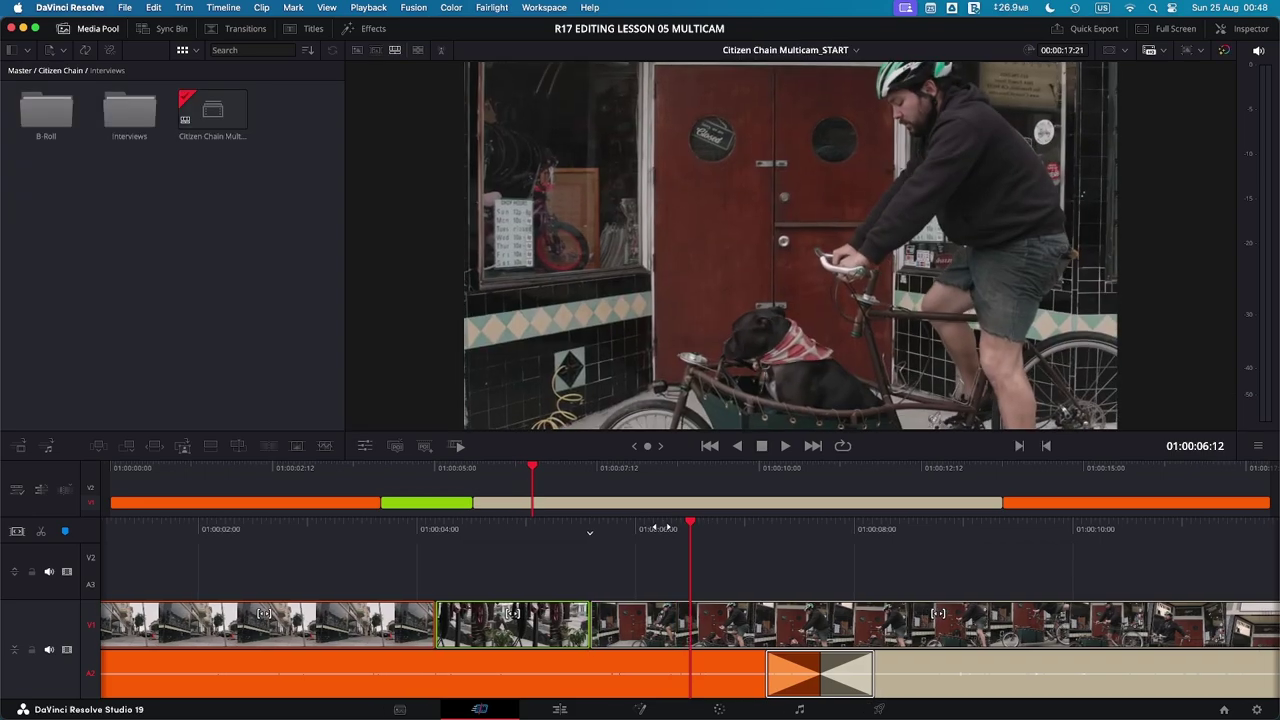
{"action": "left_click_drag", "start_coordinate": [655, 528], "coordinate": [444, 529]}
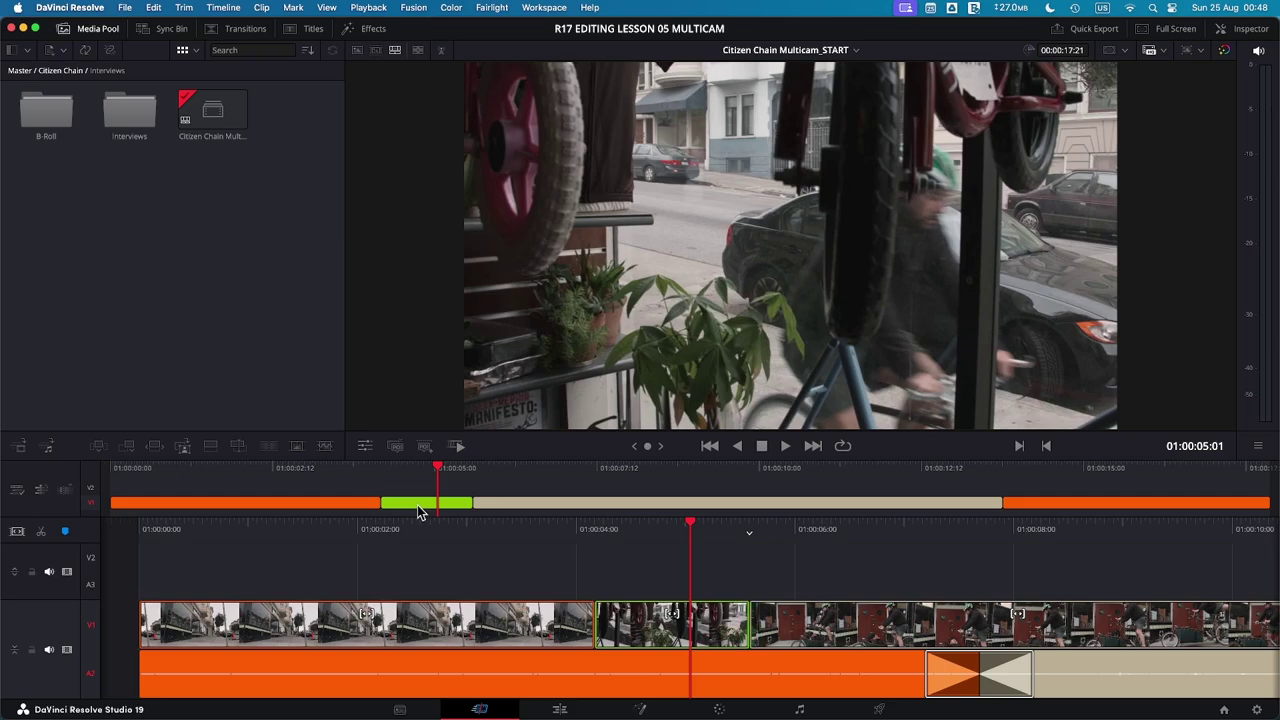
{"action": "key", "text": "Left"}
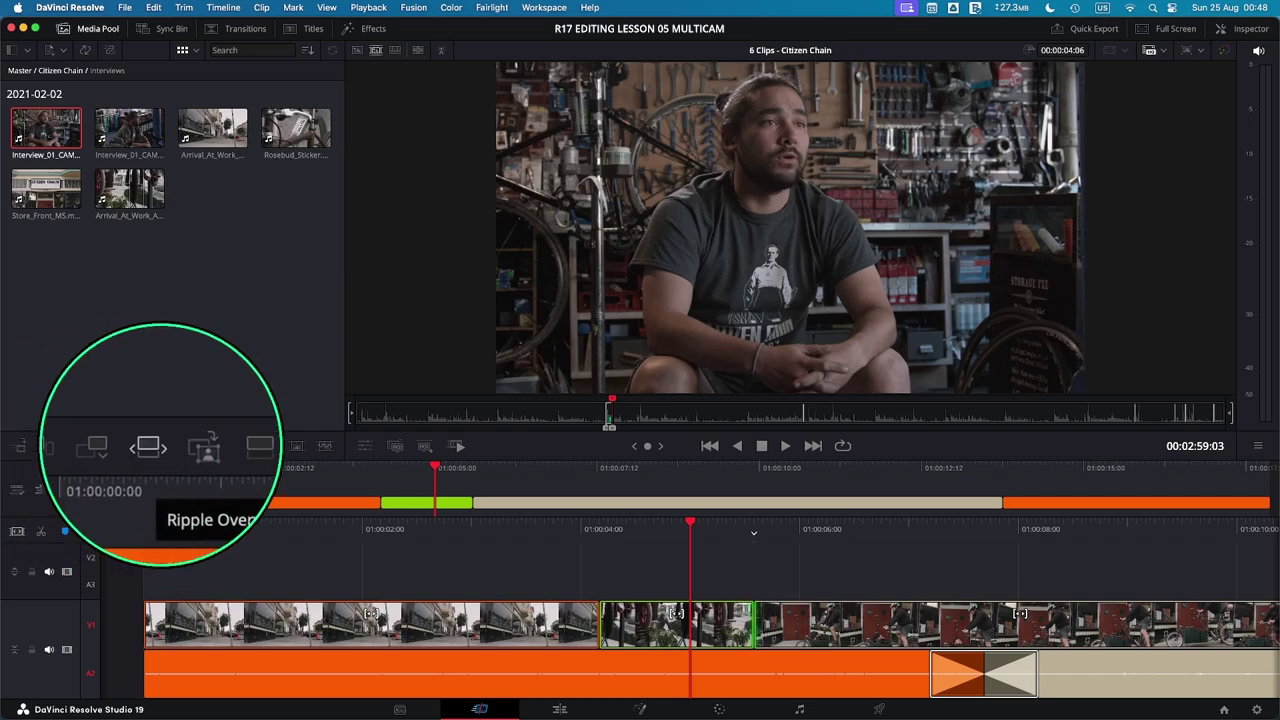
{"action": "left_click", "coordinate": [155, 449]}
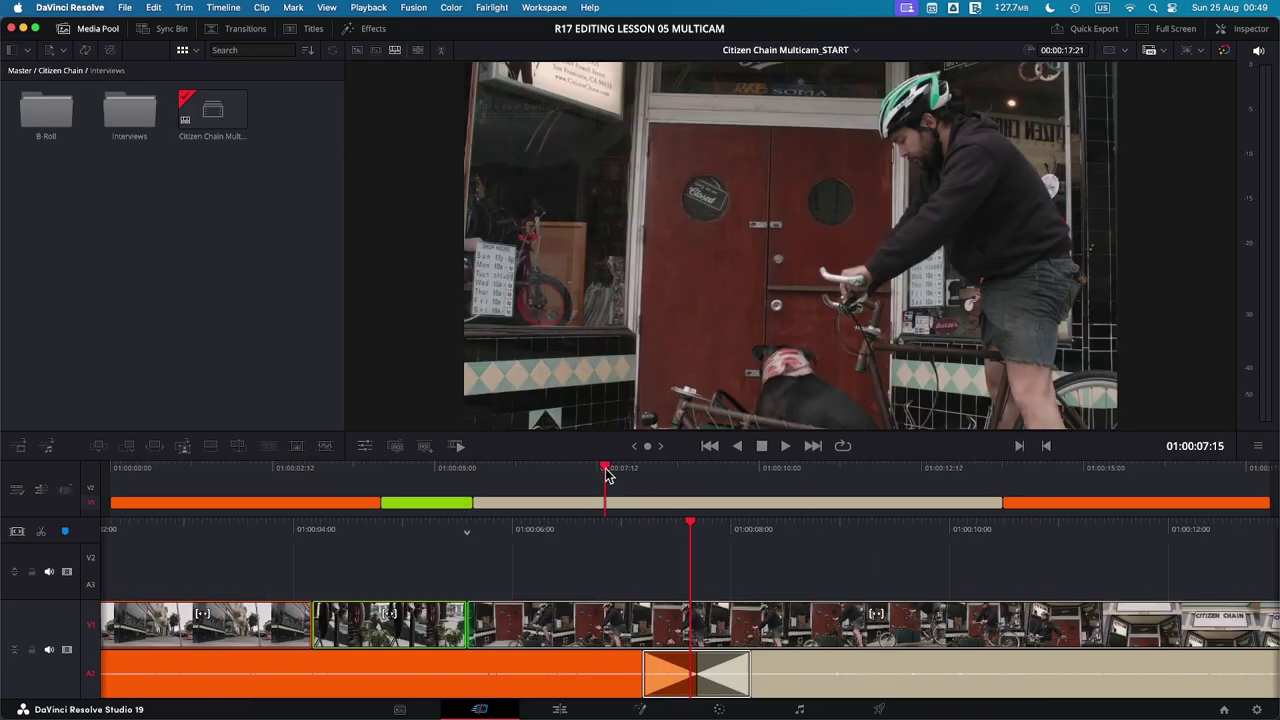
Put the playhead in the tan clip and edit the interview in to replace it
{"action": "left_click", "coordinate": [622, 472]}
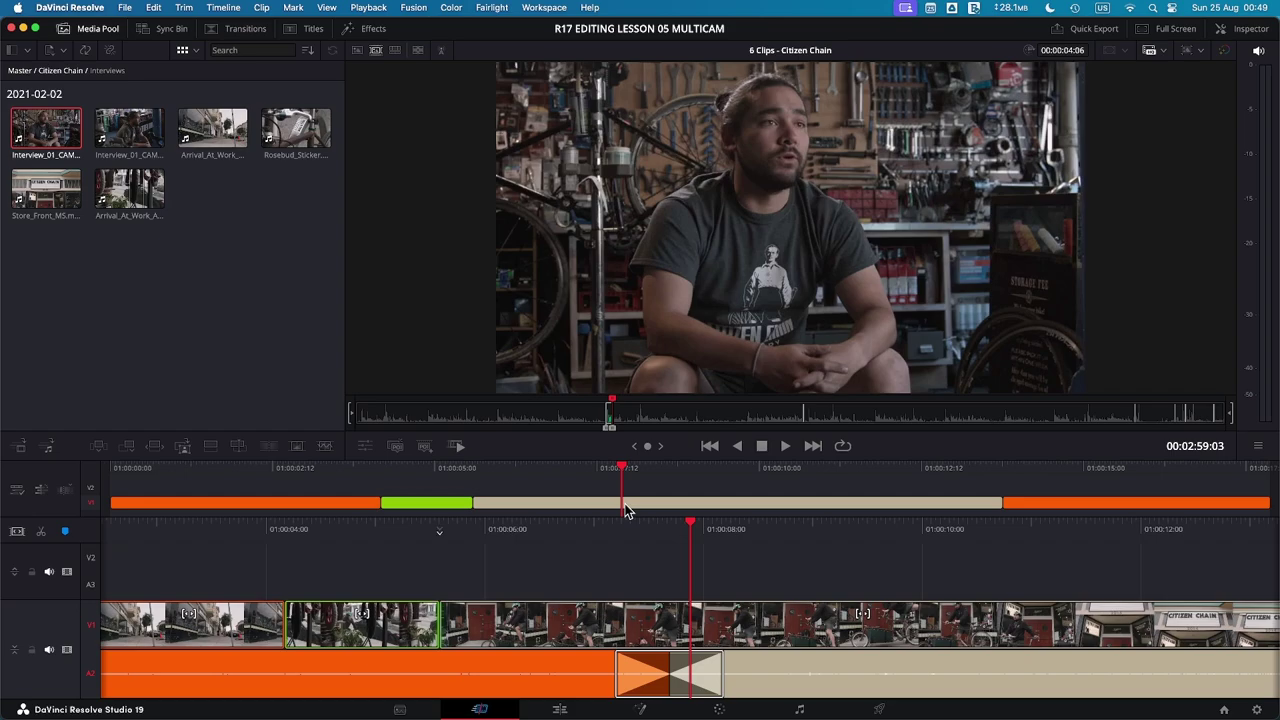
{"action": "key", "text": "F9"}
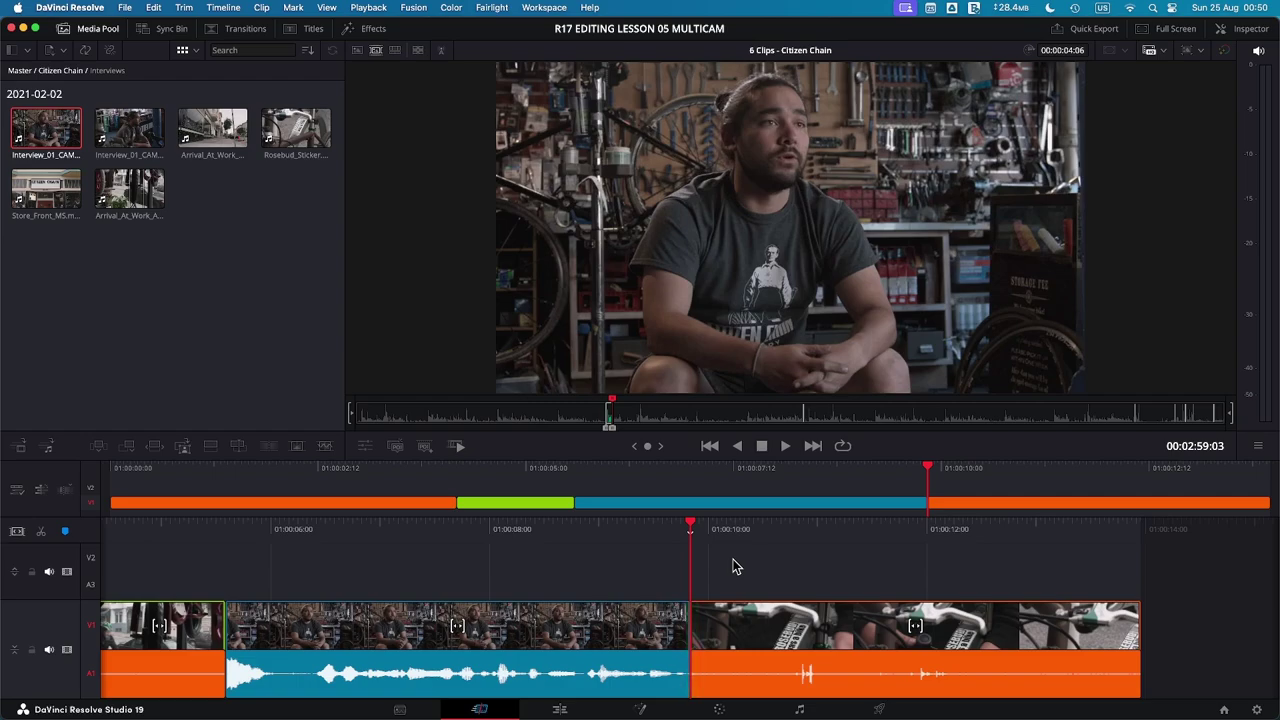
Undo the replacement and Place on Top the interview clip on V2 at the playhead
{"action": "key", "text": "ctrl+z"}
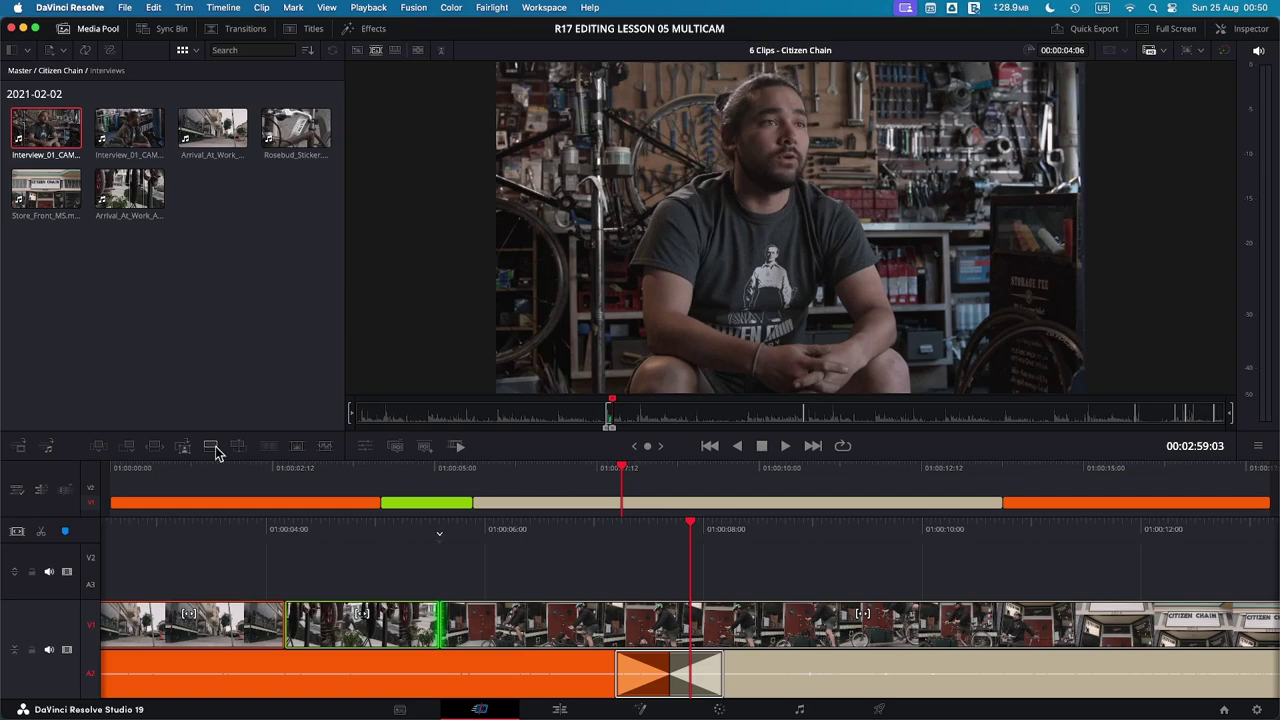
{"action": "left_click", "coordinate": [211, 446]}
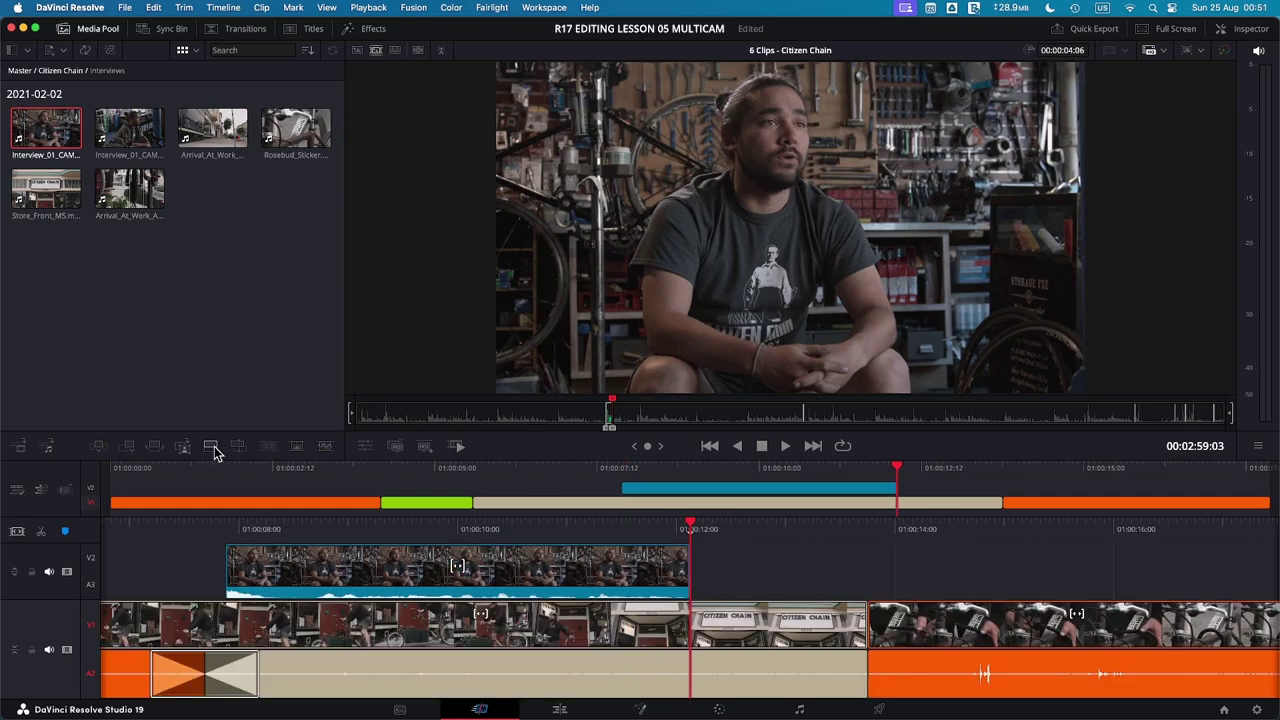